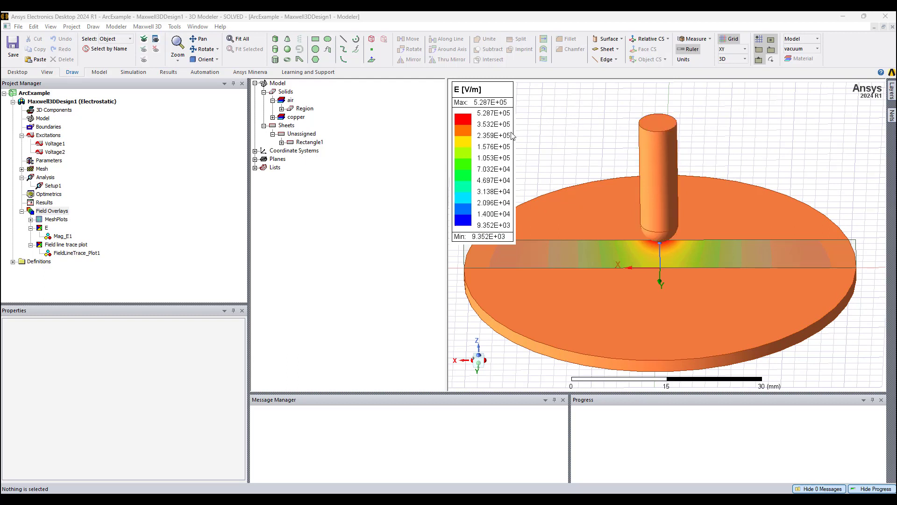
- Expand the Mesh node to list Length_CYL, Length_DISC, Length_REC and Length_REG
{"action": "left_click", "coordinate": [21, 169]}
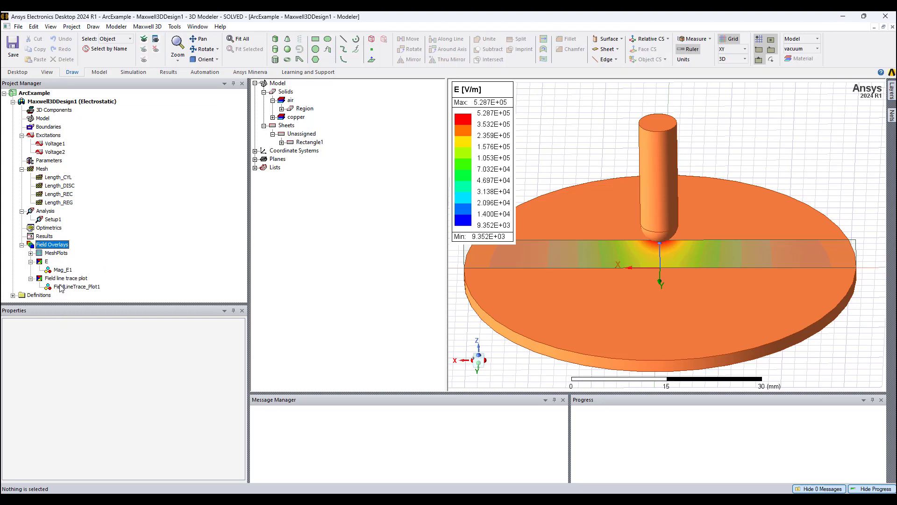
{"action": "left_click", "coordinate": [296, 142]}
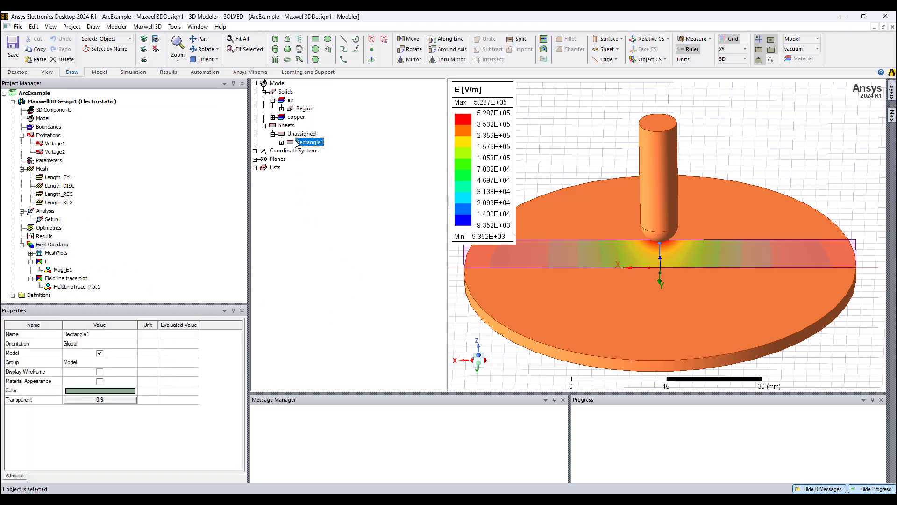
{"action": "right_click", "coordinate": [296, 142]}
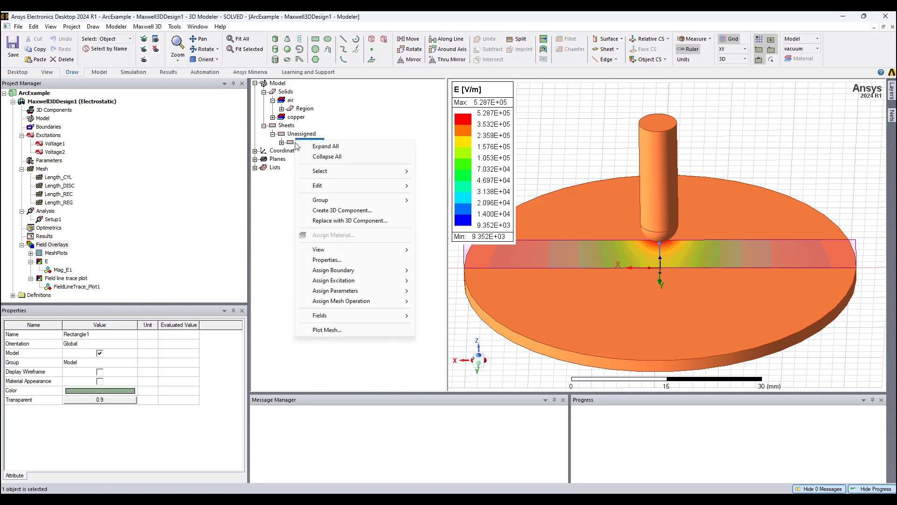
{"action": "mouse_move", "coordinate": [369, 315]}
{"action": "mouse_move", "coordinate": [444, 326]}
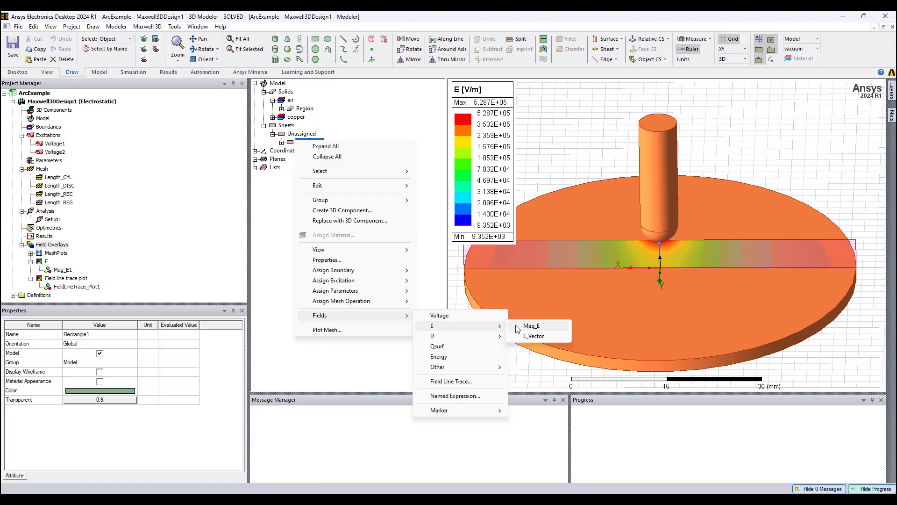
{"action": "left_click", "coordinate": [457, 292]}
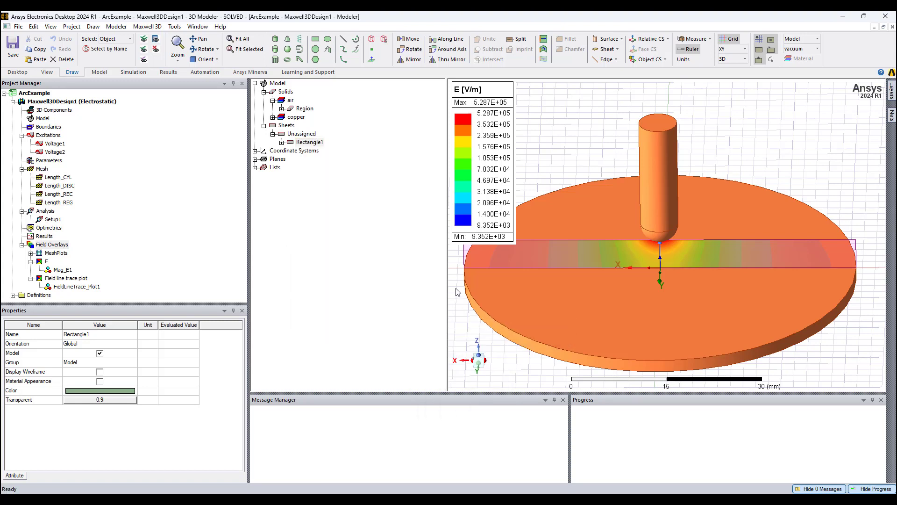
{"action": "left_click", "coordinate": [457, 292]}
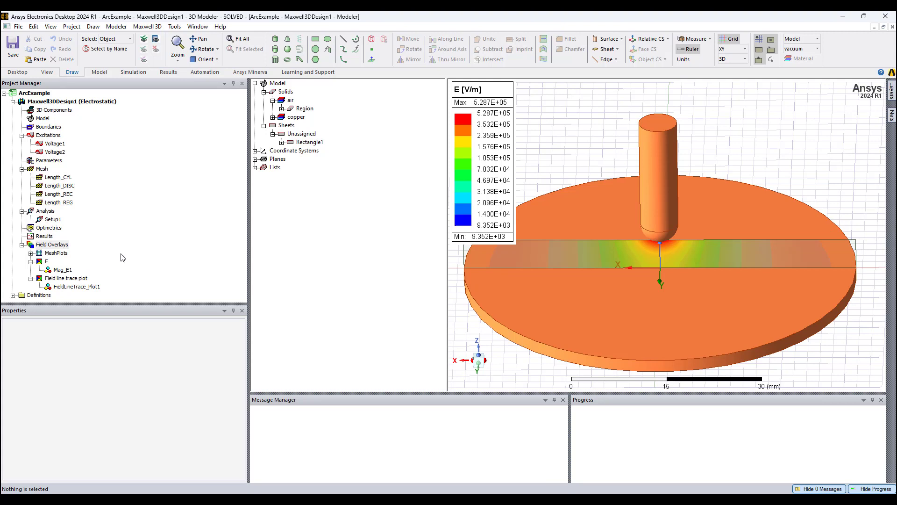
{"action": "right_click", "coordinate": [302, 145]}
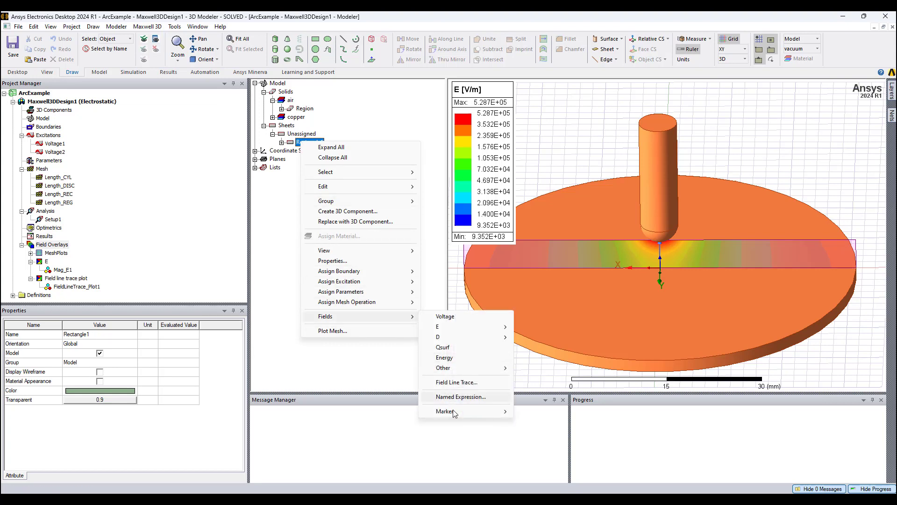
{"action": "mouse_move", "coordinate": [453, 411]}
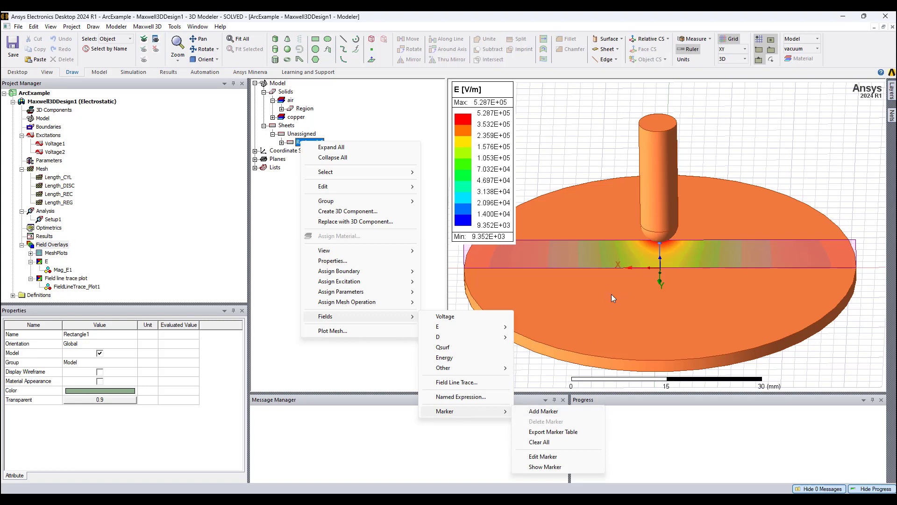
- Close the open options and deselect the sheet in the 3D view
{"action": "left_click", "coordinate": [717, 332]}
{"action": "scroll", "coordinate": [670, 248], "scroll_direction": "up", "scroll_amount": 5}
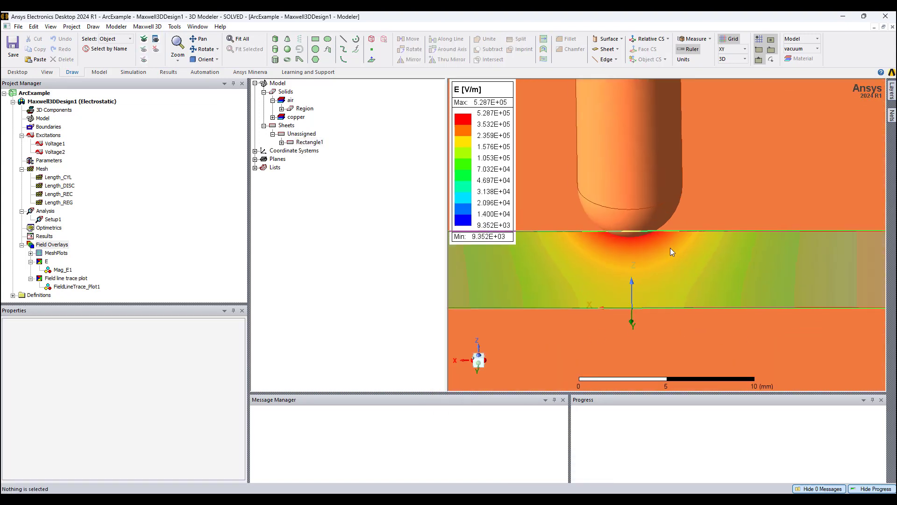
{"action": "scroll", "coordinate": [589, 343], "scroll_direction": "down", "scroll_amount": 2}
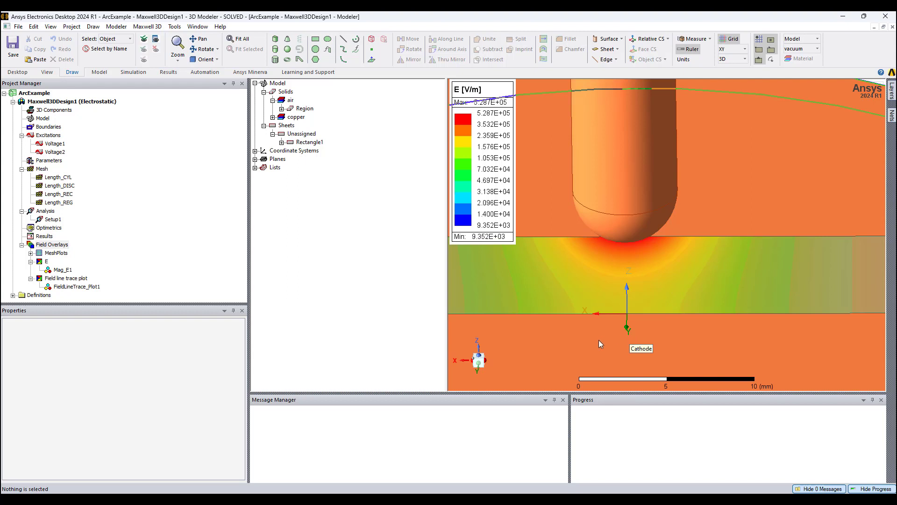
- Show markers m1–m5 with their coordinate and E-value table, viewed closely at the electrode tip
{"action": "right_click", "coordinate": [533, 336]}
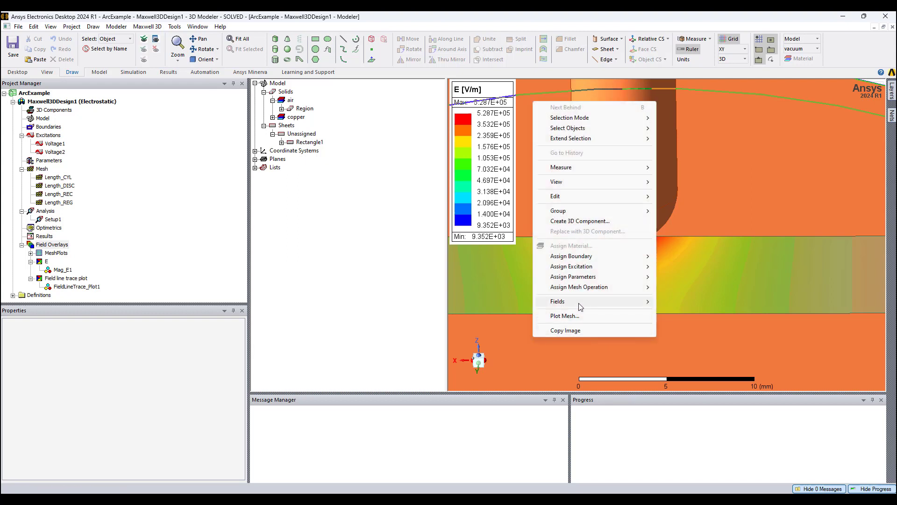
{"action": "mouse_move", "coordinate": [589, 303]}
{"action": "mouse_move", "coordinate": [681, 401]}
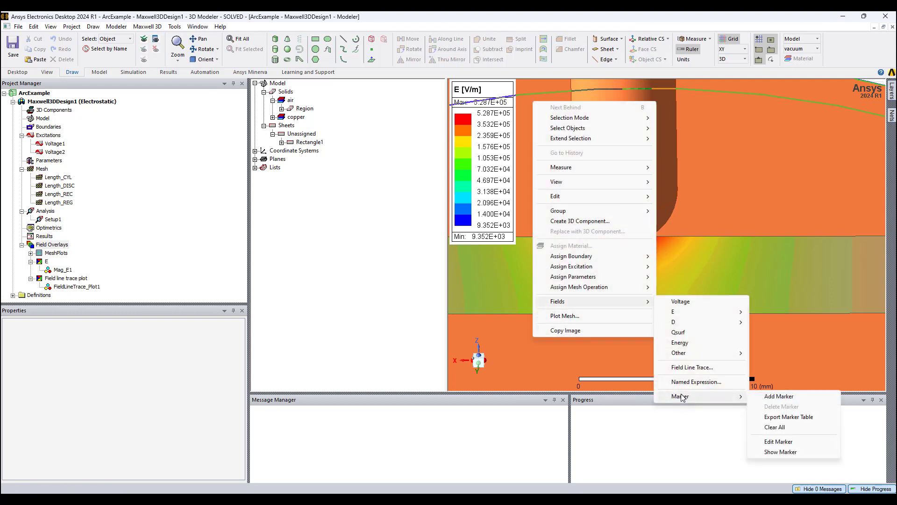
{"action": "left_click", "coordinate": [787, 452]}
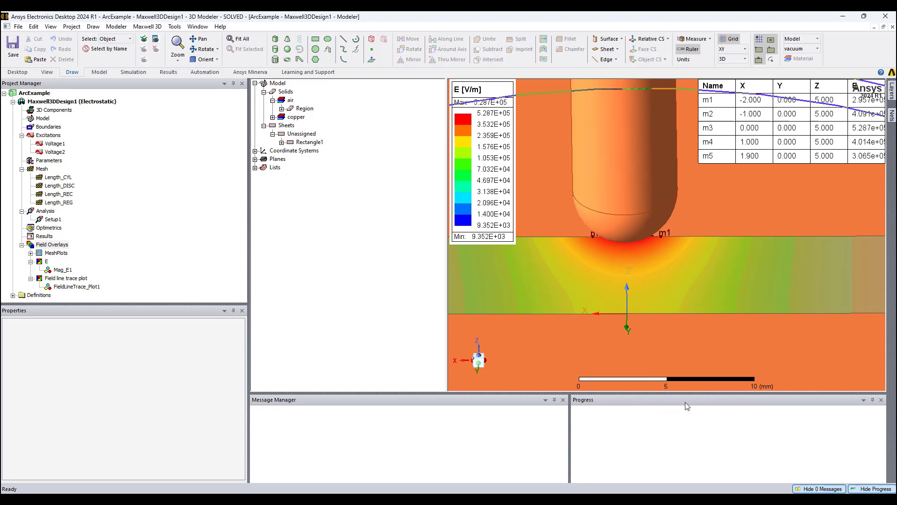
{"action": "mouse_move", "coordinate": [614, 253]}
{"action": "left_mouse_down", "text": "alt"}
{"action": "mouse_move", "coordinate": [663, 229]}
{"action": "mouse_move", "coordinate": [608, 218]}
{"action": "left_mouse_up", "text": "alt"}
{"action": "scroll", "coordinate": [569, 175], "scroll_direction": "up", "scroll_amount": 4}
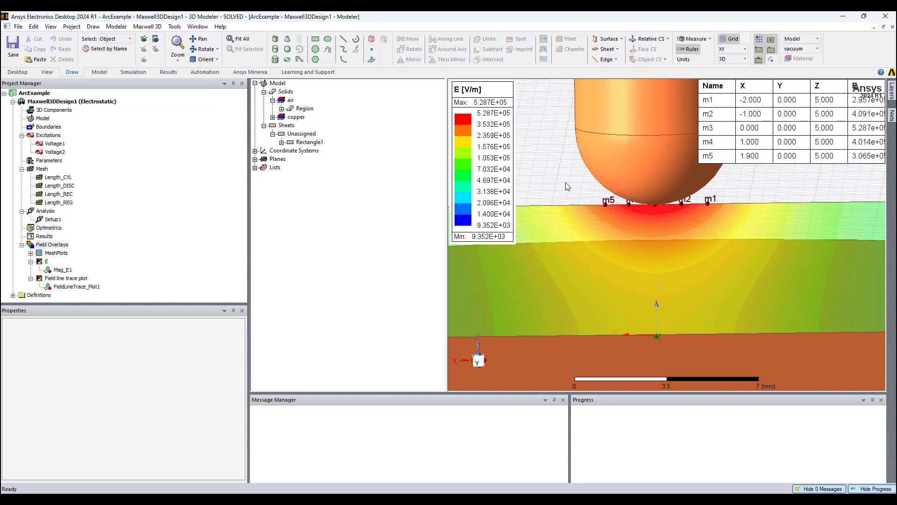
- Plot field line traces from markers m1–m5 and open FieldLineTrace_Plot1's Modify Plot settings
{"action": "left_click", "coordinate": [309, 143]}
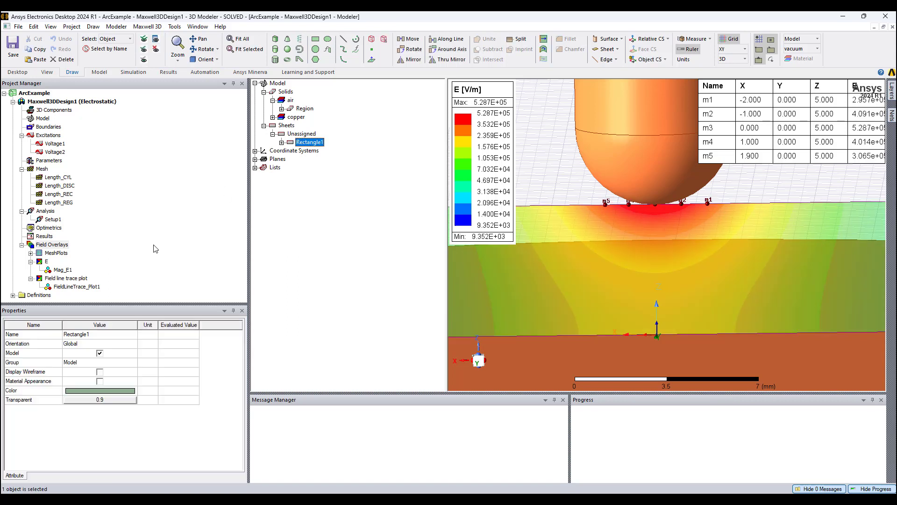
{"action": "right_click", "coordinate": [312, 146]}
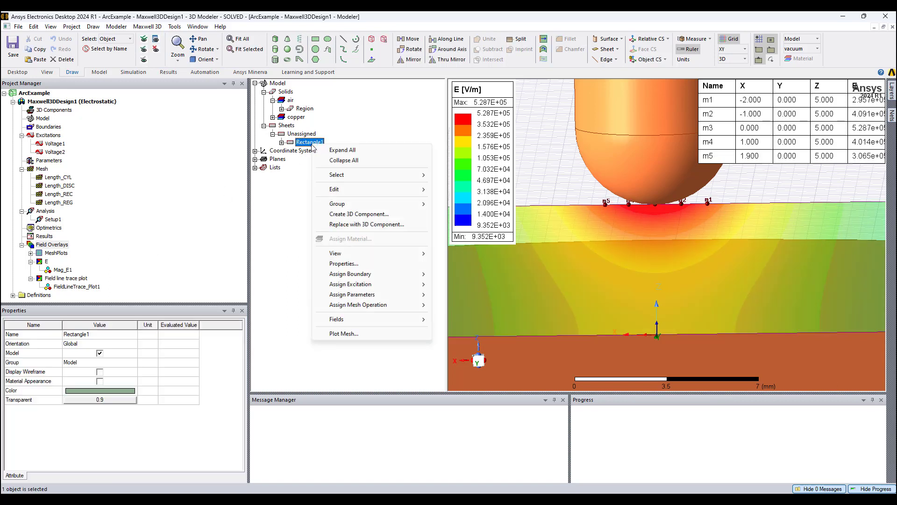
{"action": "right_click", "coordinate": [542, 169]}
{"action": "mouse_move", "coordinate": [569, 368]}
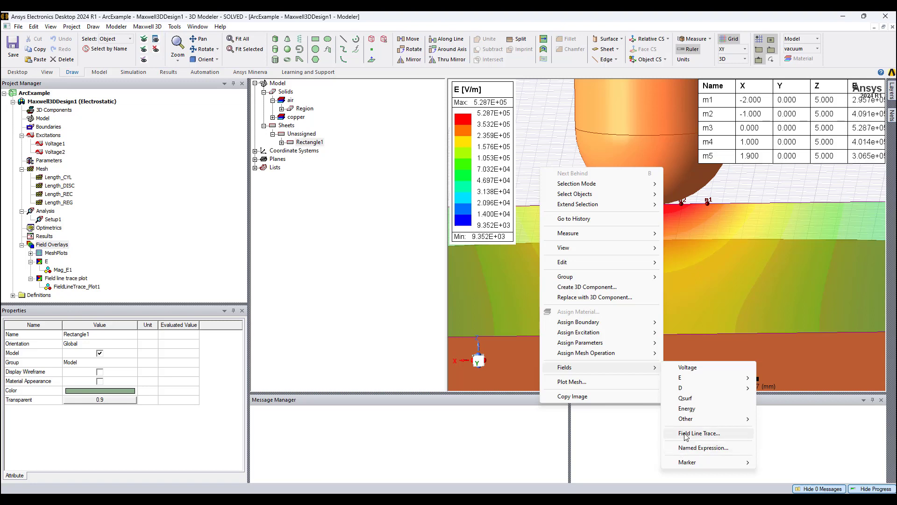
{"action": "left_click", "coordinate": [77, 287]}
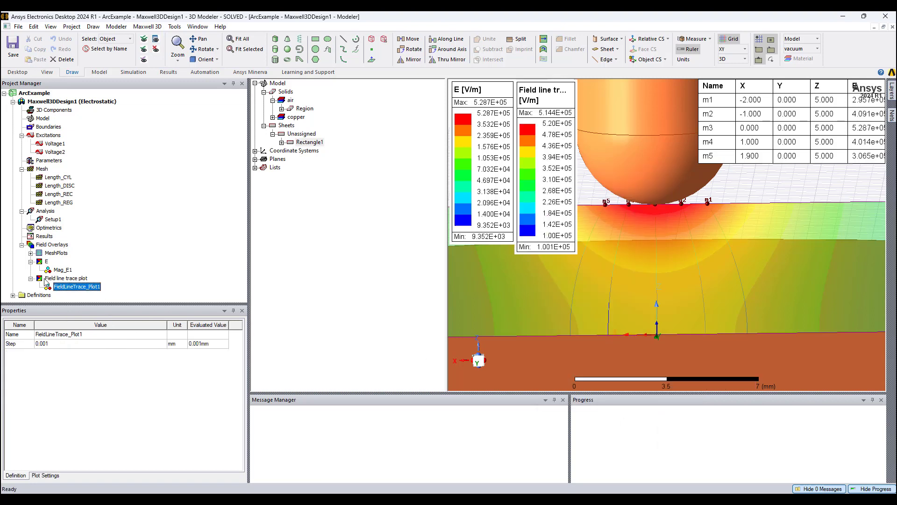
{"action": "right_click", "coordinate": [84, 291]}
{"action": "left_click", "coordinate": [112, 319]}
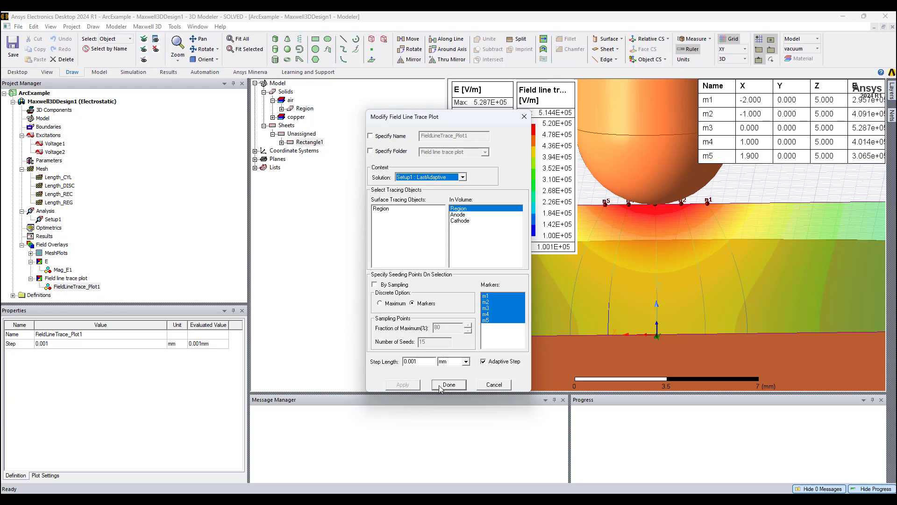
- Accept the trace settings, then run Inception Voltage Evaluation on FieldLineTrace_Plot1's five lines
{"action": "left_click", "coordinate": [524, 117]}
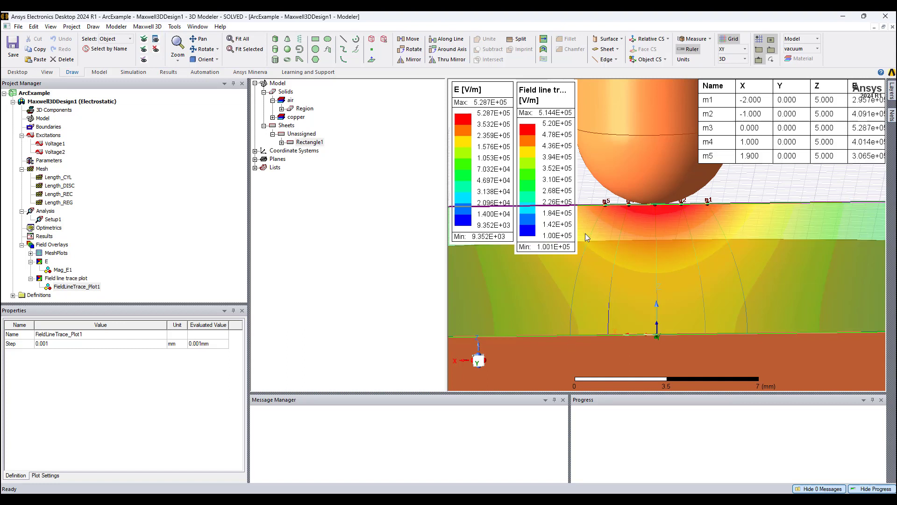
{"action": "right_click", "coordinate": [70, 290]}
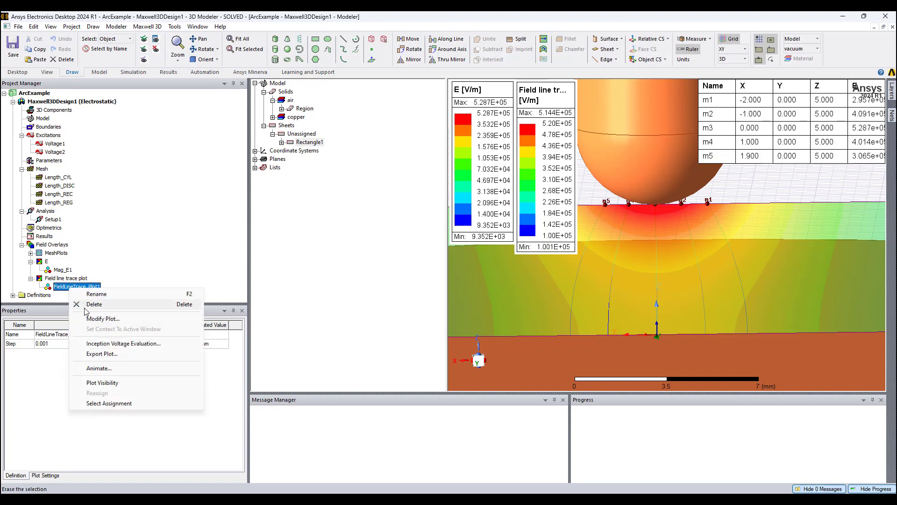
{"action": "left_click", "coordinate": [101, 345]}
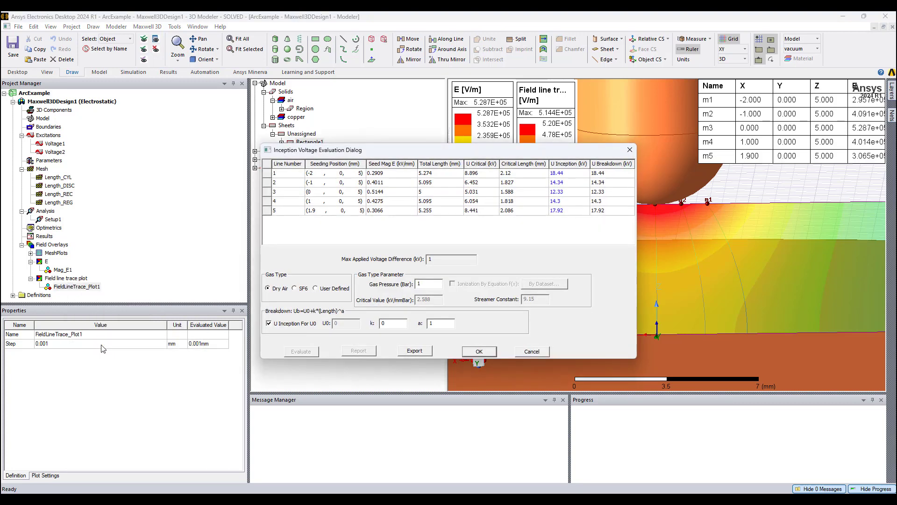
{"action": "left_click", "coordinate": [288, 174]}
{"action": "left_click", "coordinate": [287, 210], "text": "shift"}
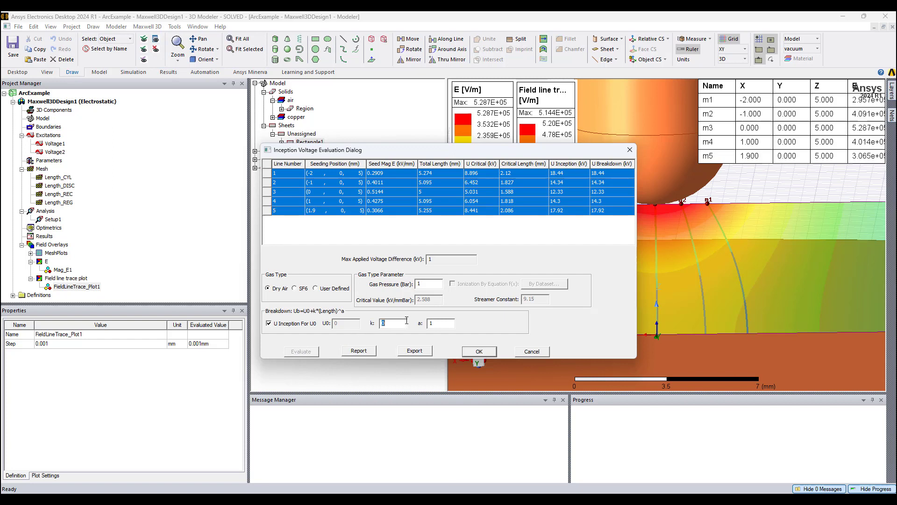
{"action": "left_click", "coordinate": [384, 238]}
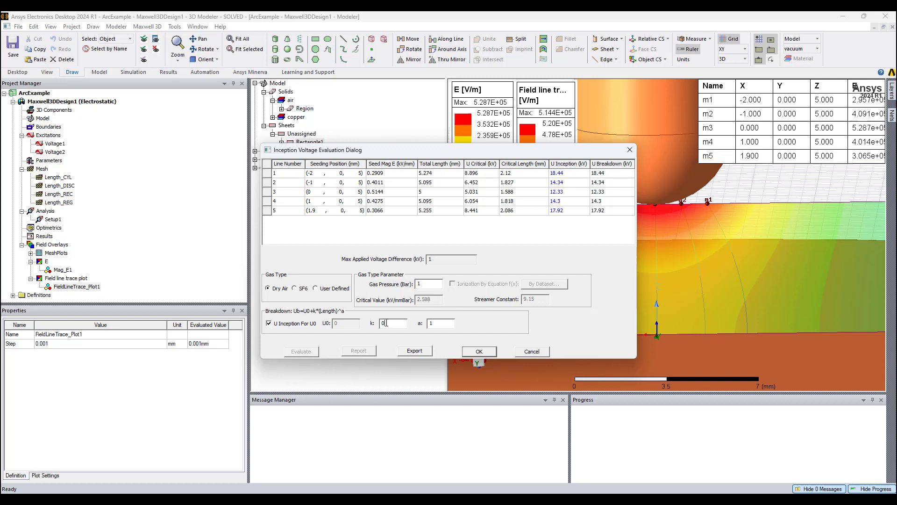
- Set k to 1 and evaluate breakdown voltages for all five field lines, giving 17.33–23.72 kV
{"action": "double_click", "coordinate": [390, 324]}
{"action": "type", "text": "1"}
{"action": "left_click", "coordinate": [297, 174]}
{"action": "left_click", "coordinate": [294, 211], "text": "shift"}
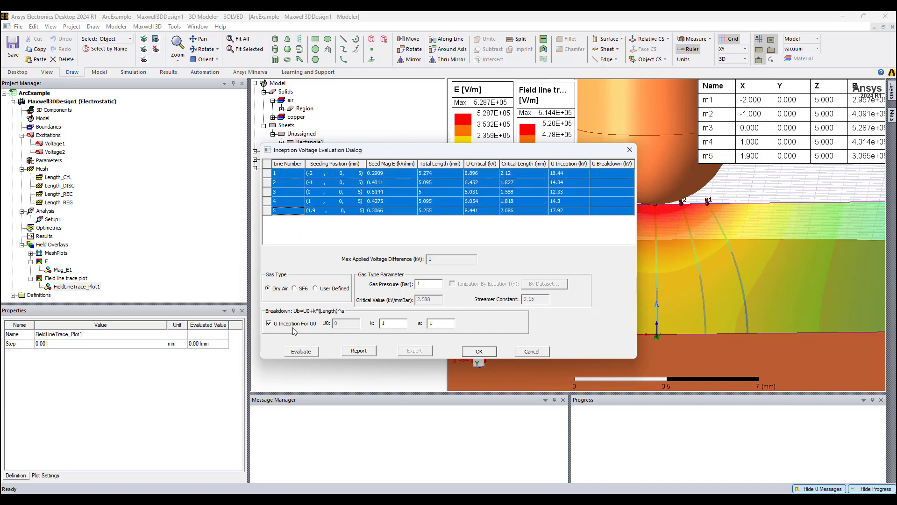
{"action": "left_click", "coordinate": [301, 352]}
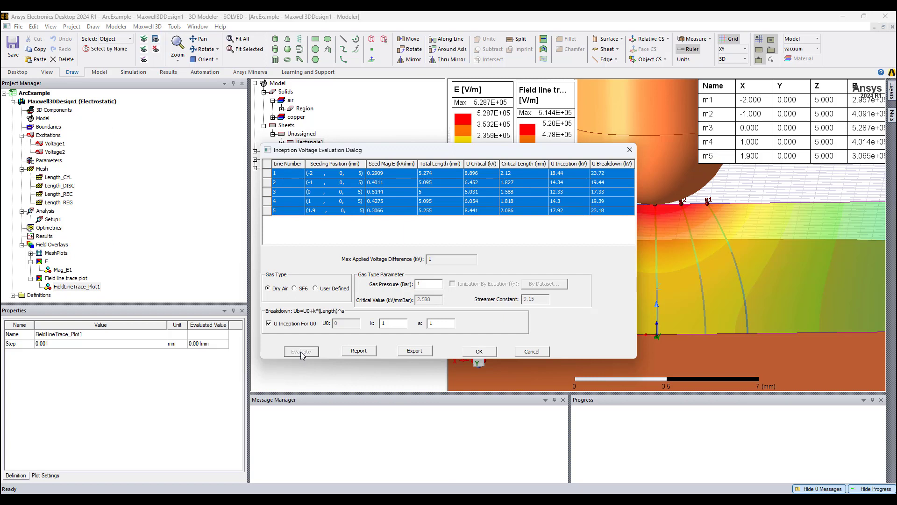
{"action": "left_click", "coordinate": [549, 227]}
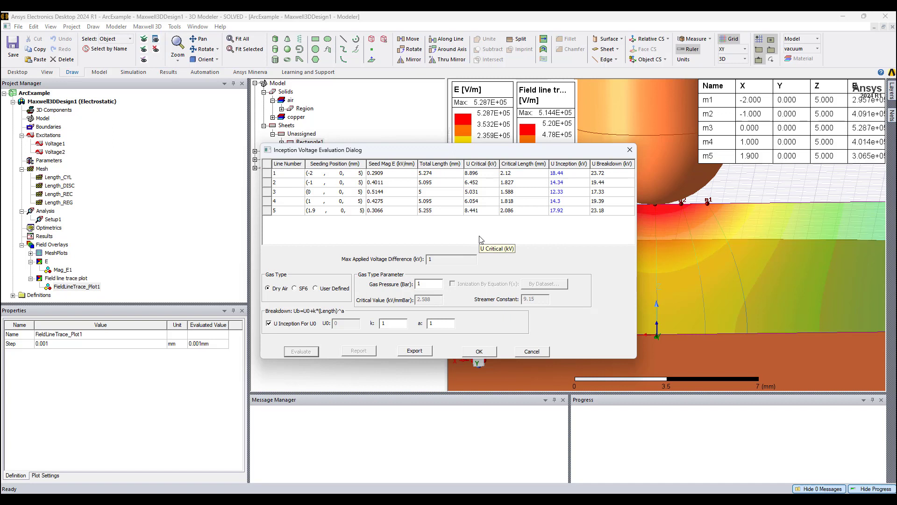
- Drag the Inception Voltage Evaluation dialog down and left to reveal the field-line plot and legends
{"action": "left_click_drag", "start_coordinate": [499, 150], "coordinate": [307, 195]}
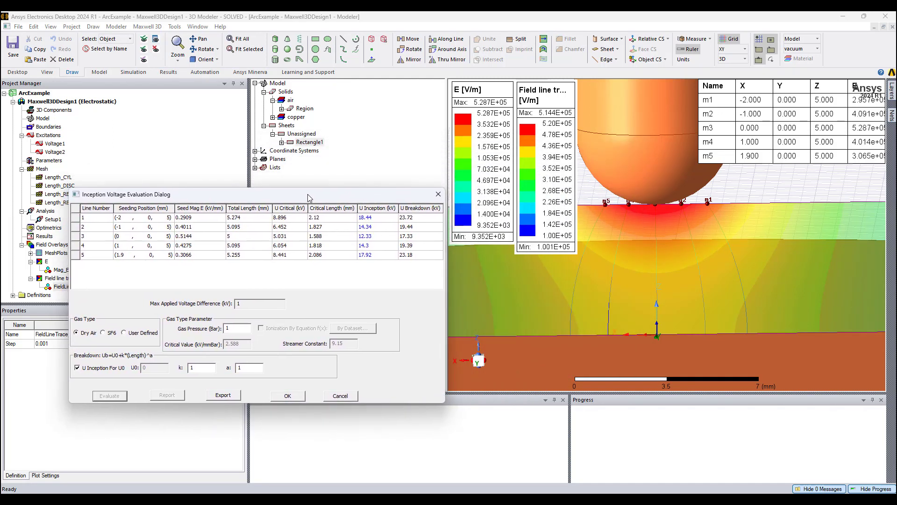